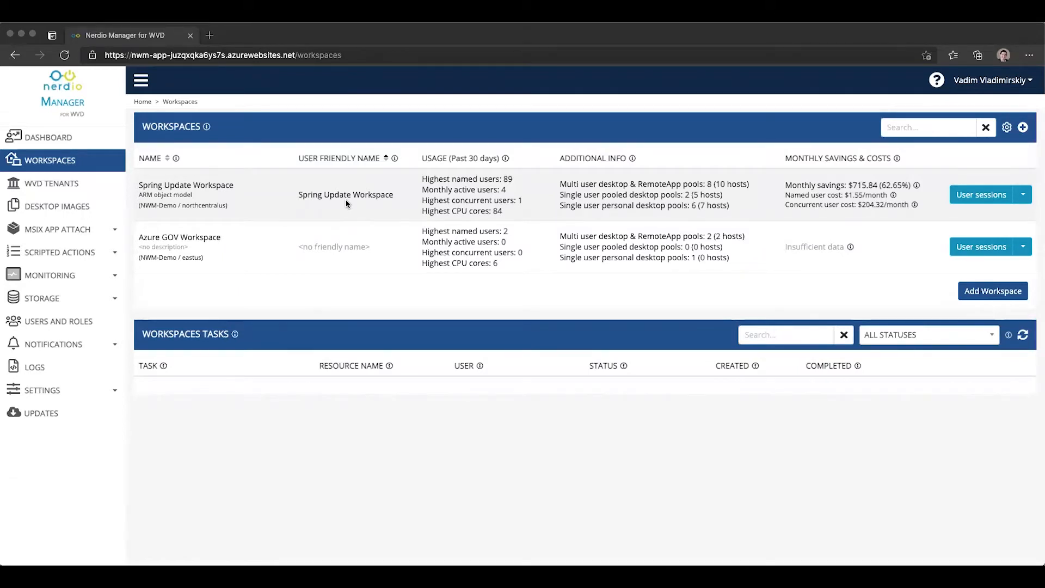
- Show the Spring Update Workspace's dynamic host pools and peek at the Marketing pool's actions
left_click(200, 186)
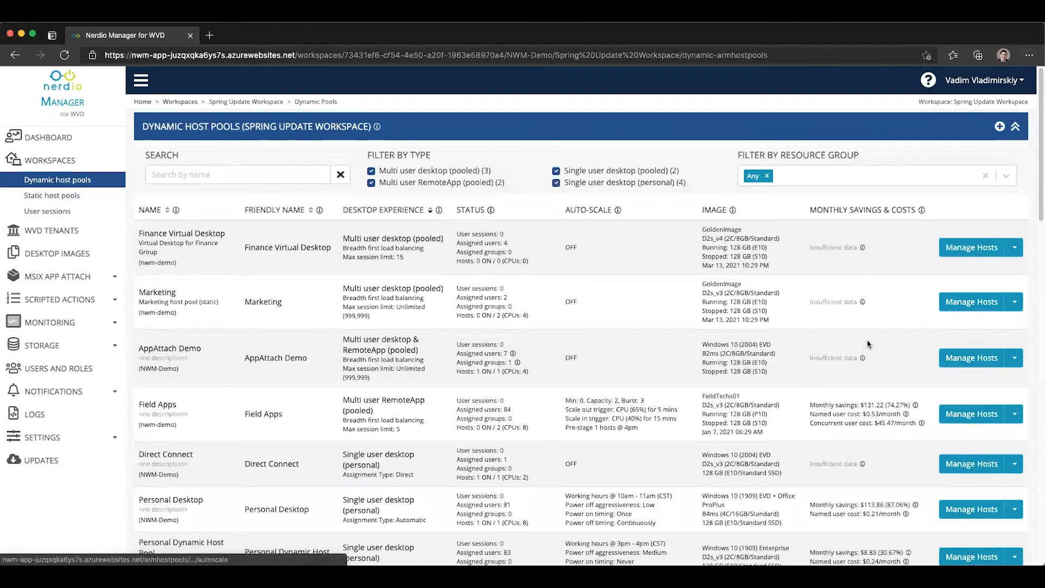
left_click(1017, 304)
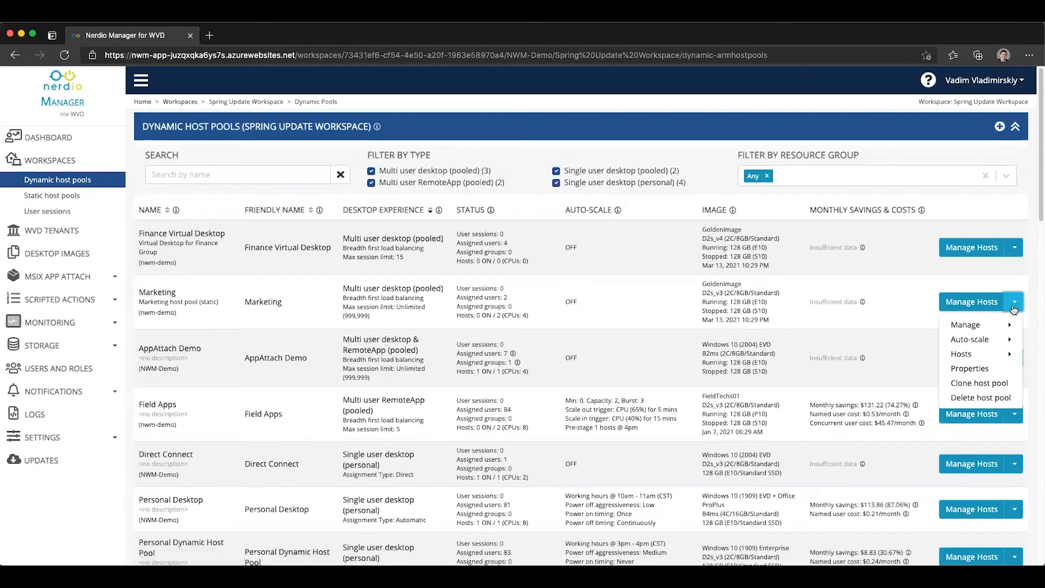
mouse_move(964, 354)
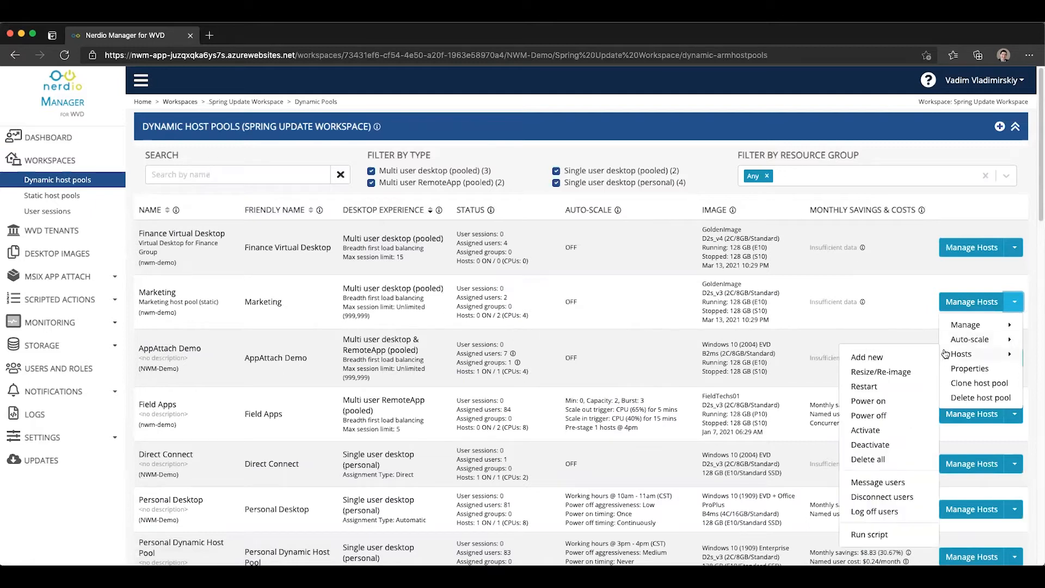
left_click(980, 383)
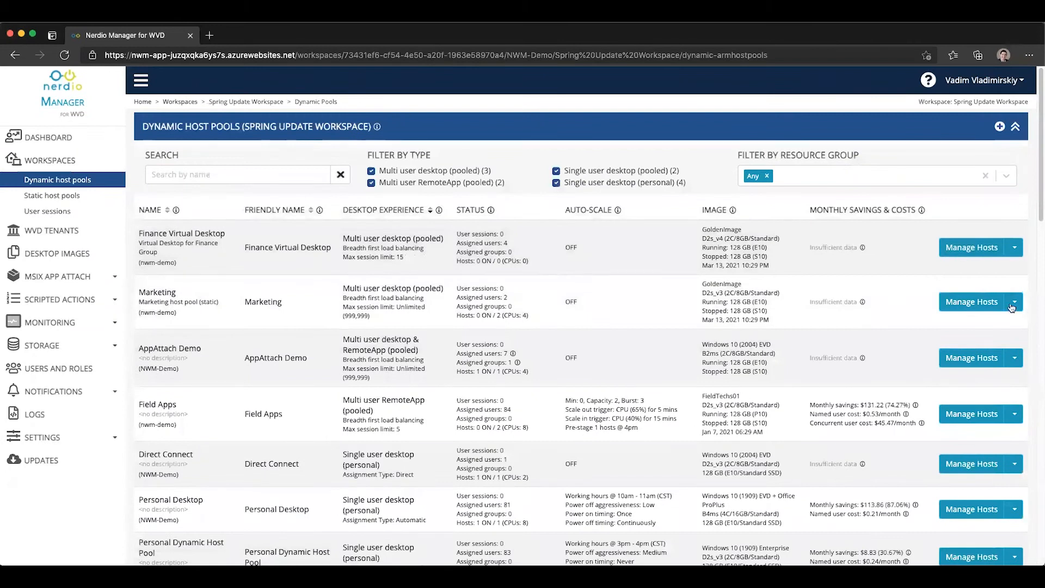
- Show the Marketing pool's WVD properties and toggle Start VM on connect off and back on
left_click(1014, 302)
left_click(970, 368)
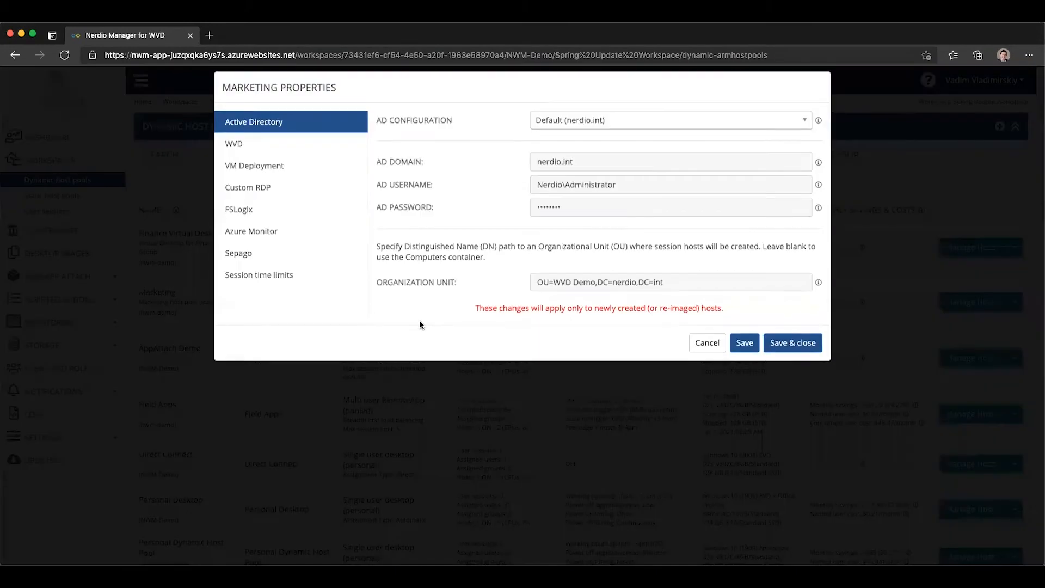
left_click(245, 156)
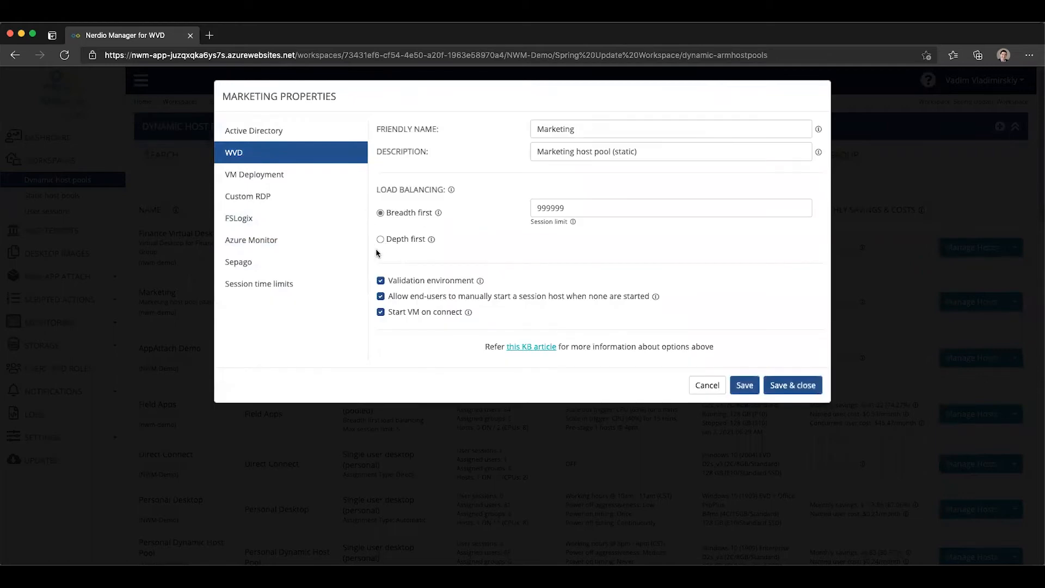
left_click(381, 313)
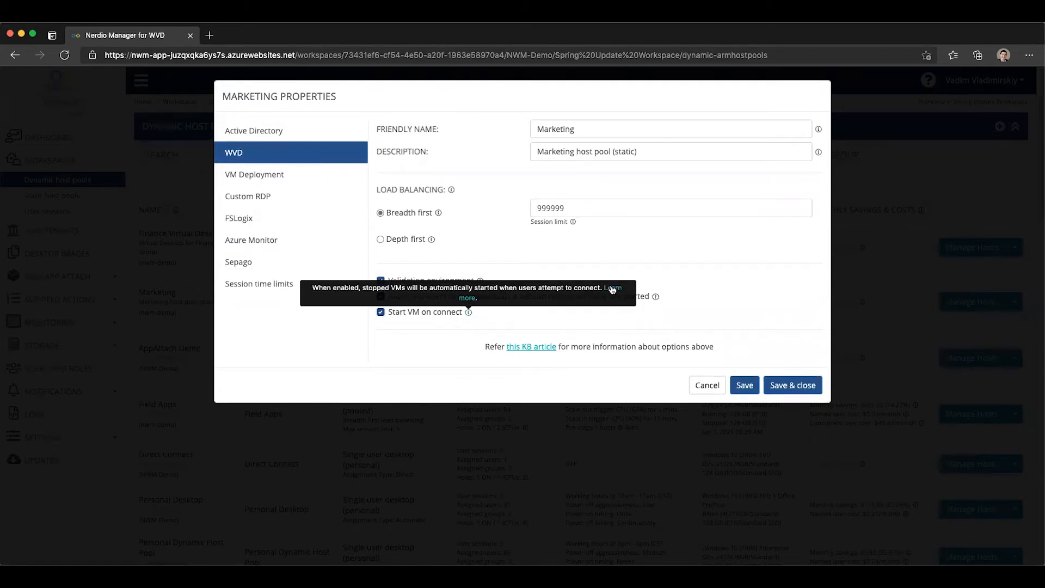
- Turn off end-user manual start of session hosts, leaving Start VM on connect enabled
mouse_move(468, 312)
left_click(381, 314)
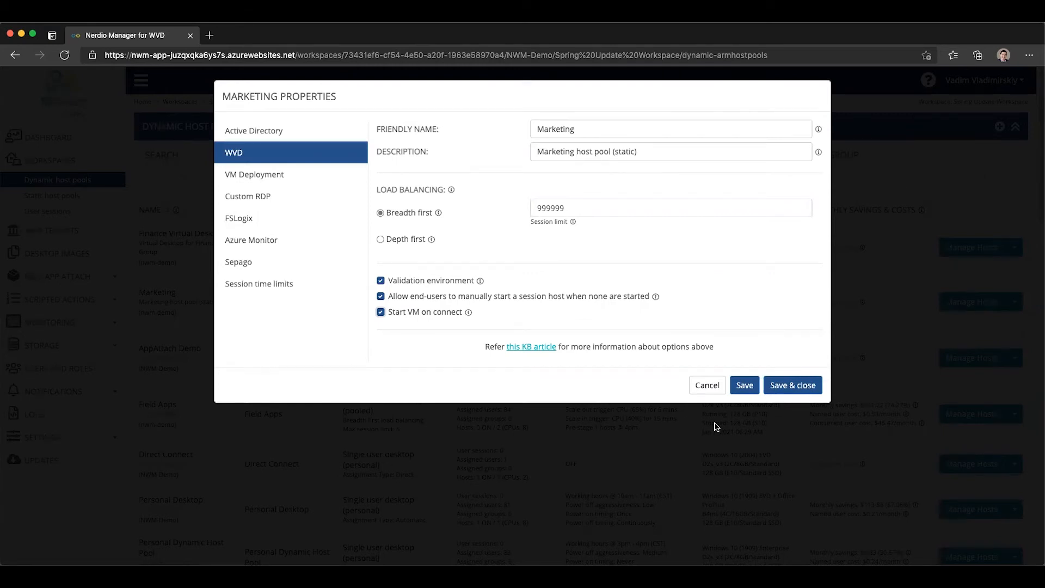
left_click(382, 296)
left_click(382, 316)
left_click(380, 313)
- Turn on 'Allow end-users to manually start a session host' with Start VM on connect still on
left_click(381, 297)
- Leave Start VM on connect off and end-user manual start of session hosts on, unsaved
left_click(381, 313)
left_click(381, 296)
left_click(380, 312)
left_click(381, 296)
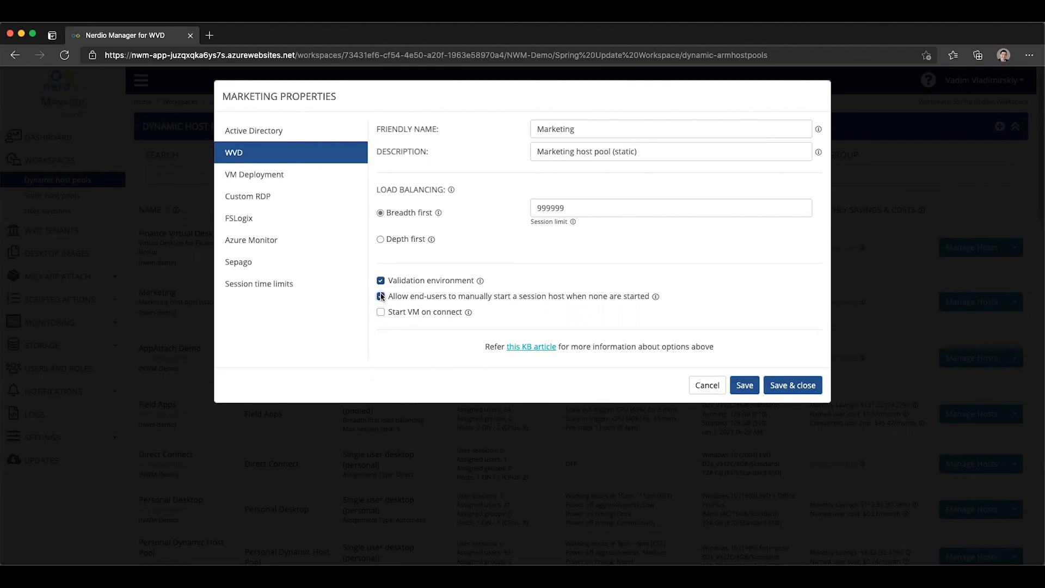